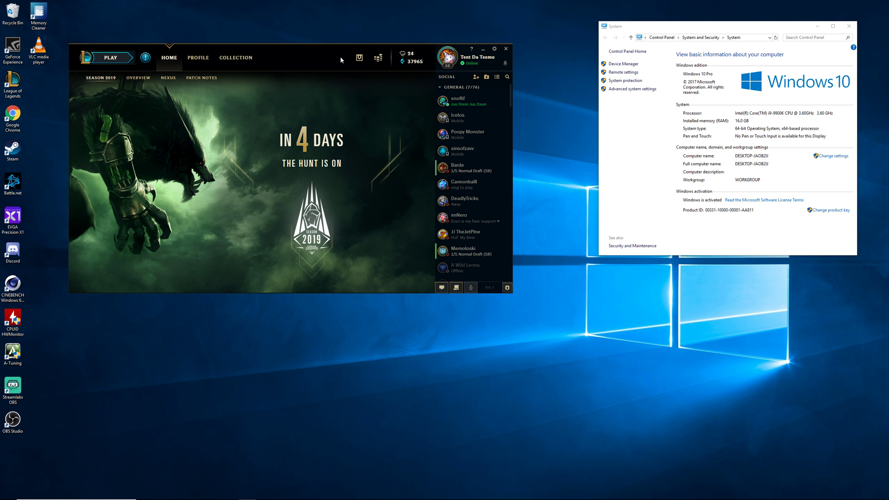
# Nudge the League client down and close the Control Panel System window (Windows 10 Pro, i9-9900K, 16 GB).
pyautogui.moveTo(332, 51)
pyautogui.mouseDown()
pyautogui.moveTo(349, 65)
pyautogui.moveTo(335, 63)
pyautogui.mouseUp()
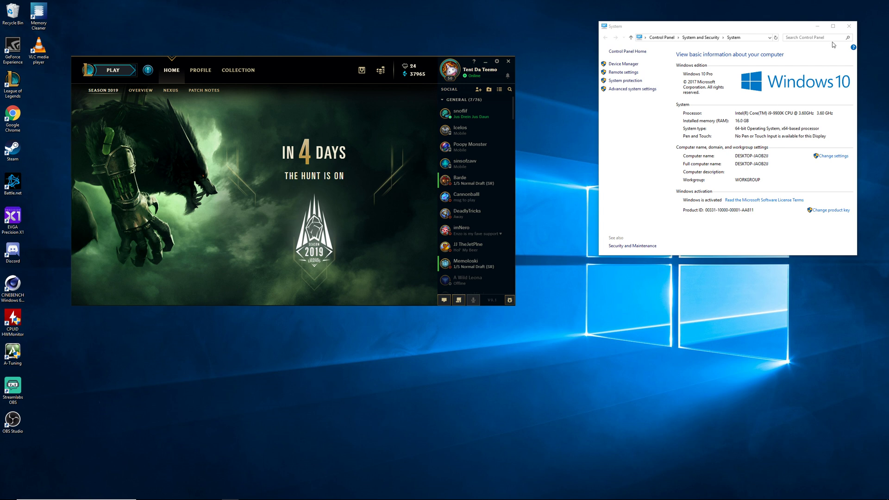
pyautogui.click(849, 26)
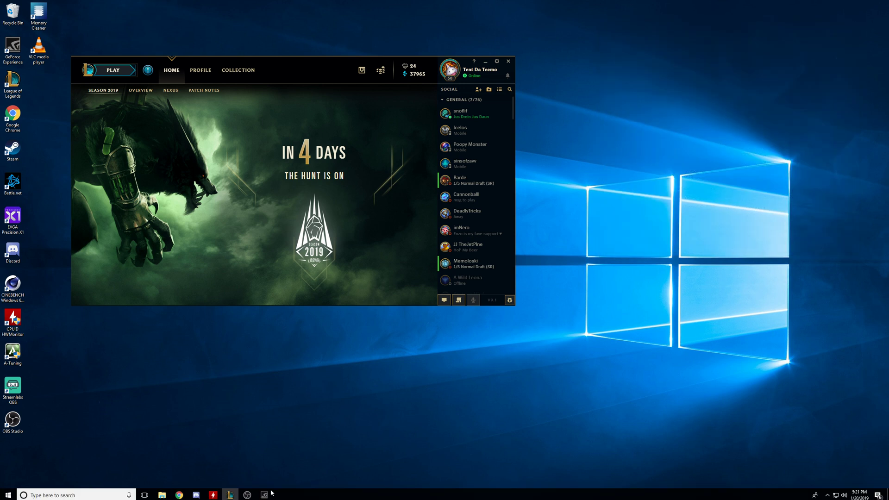
pyautogui.click(265, 495)
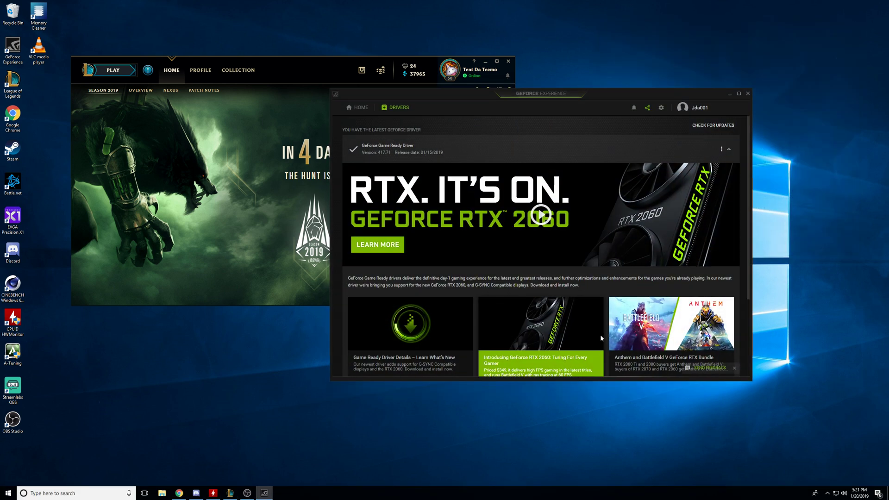
pyautogui.click(709, 132)
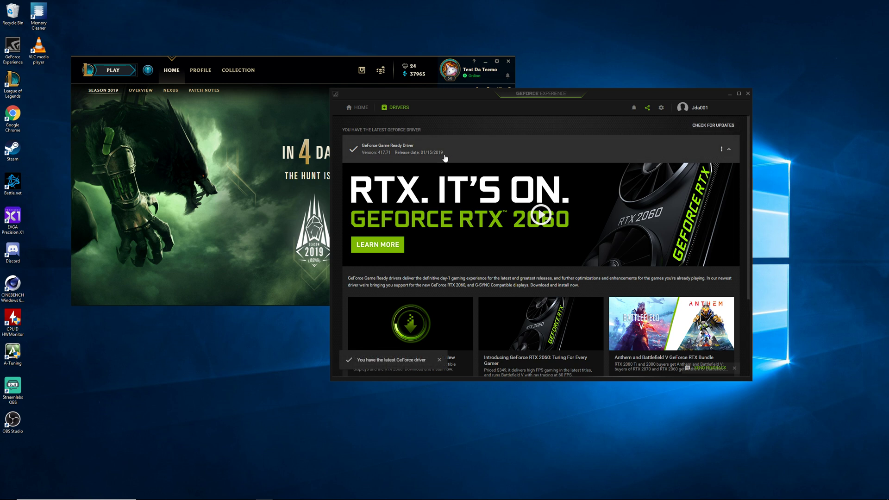
pyautogui.click(748, 93)
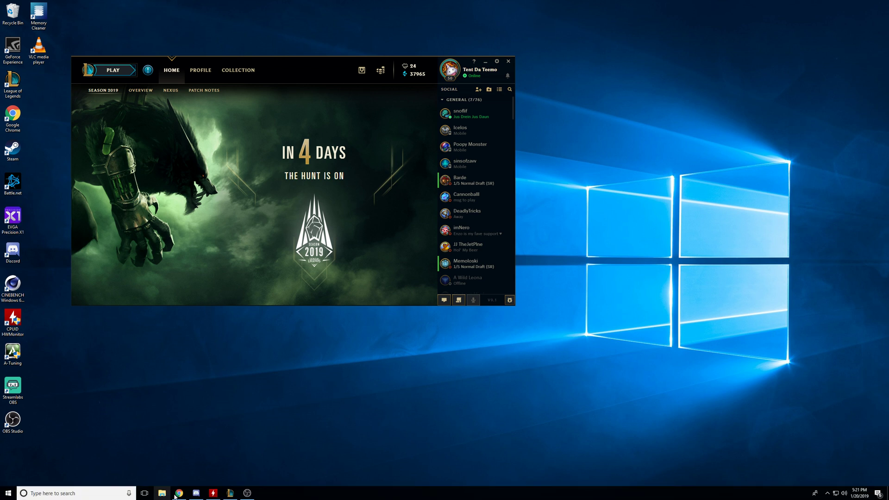
# Create and start a Practice Tool game from the Training game modes.
pyautogui.click(828, 494)
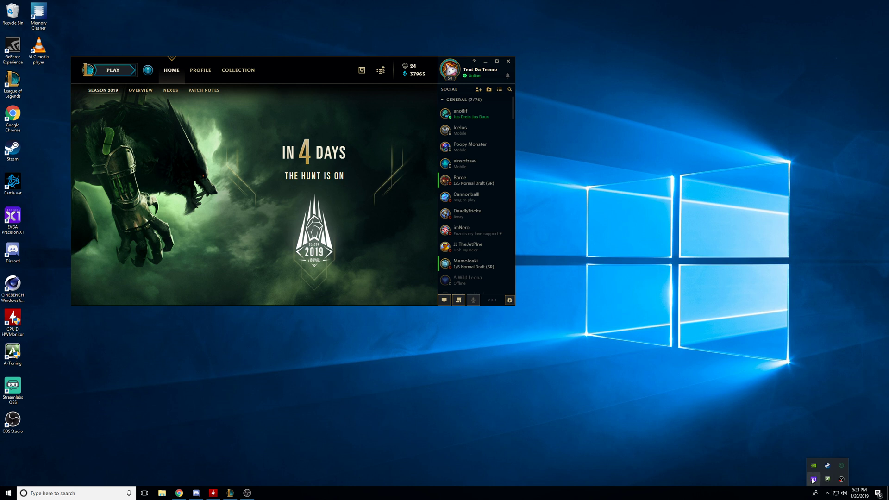
pyautogui.click(128, 70)
pyautogui.click(165, 91)
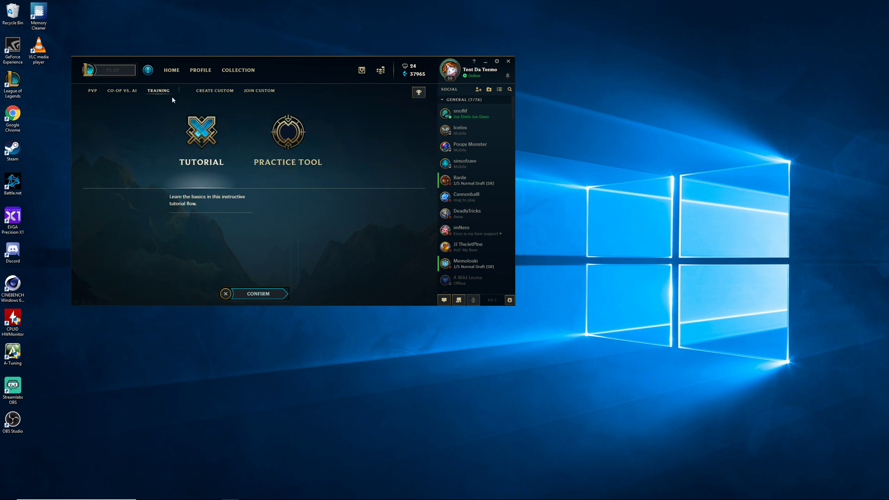
pyautogui.click(288, 137)
pyautogui.click(258, 293)
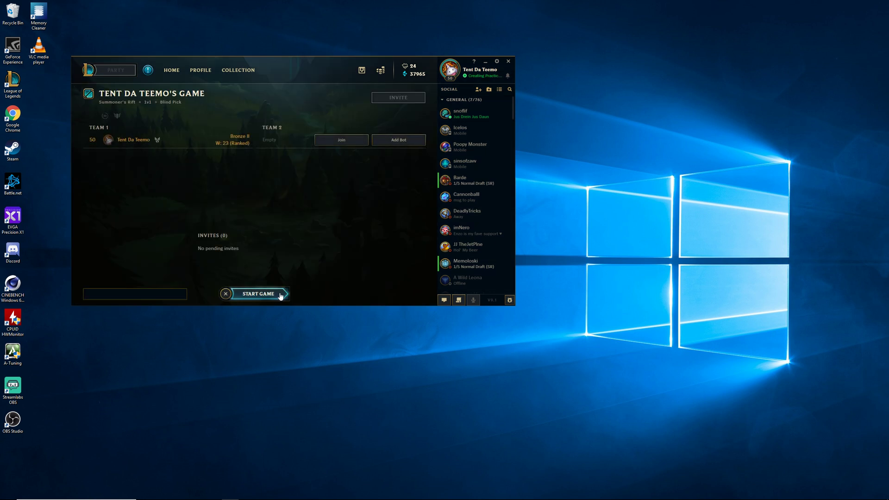
pyautogui.click(280, 295)
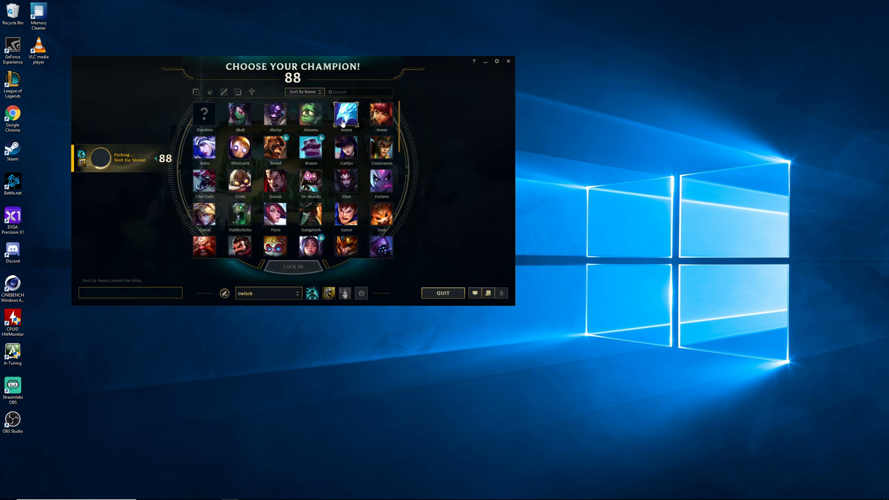
# Search 'tee' and lock in Teemo as the champion.
pyautogui.write('tee')
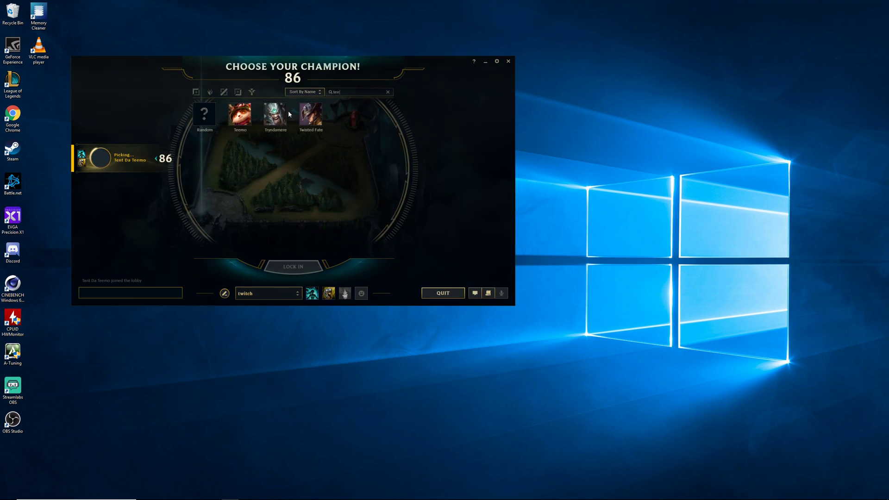
pyautogui.click(239, 114)
pyautogui.click(293, 267)
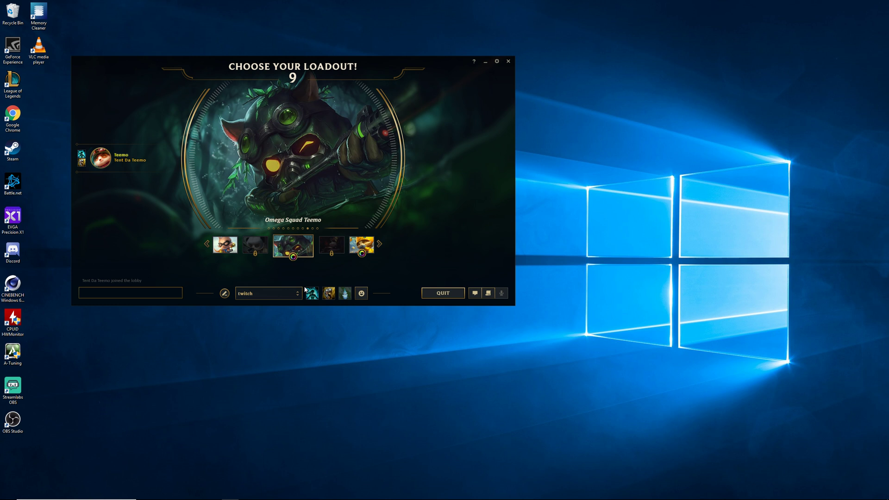
# Choose the temmo rune page with Flash and Ignite summoner spells.
pyautogui.click(298, 293)
pyautogui.click(294, 197)
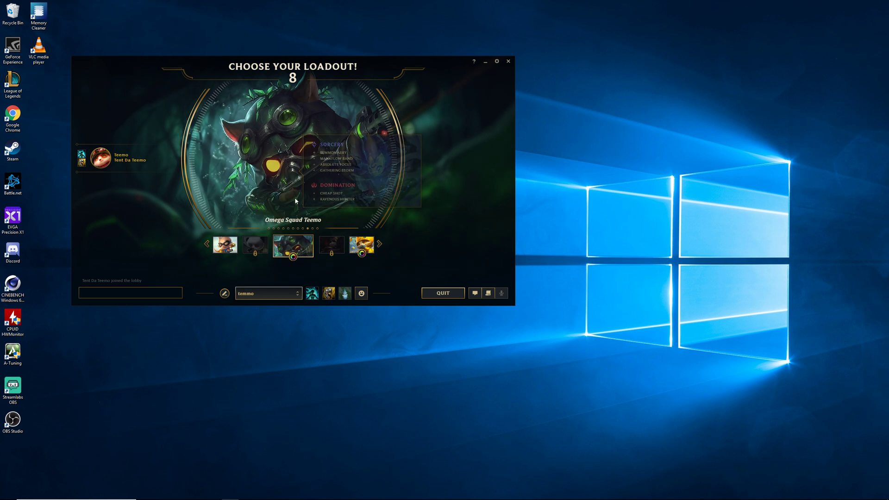
pyautogui.click(312, 293)
pyautogui.click(335, 246)
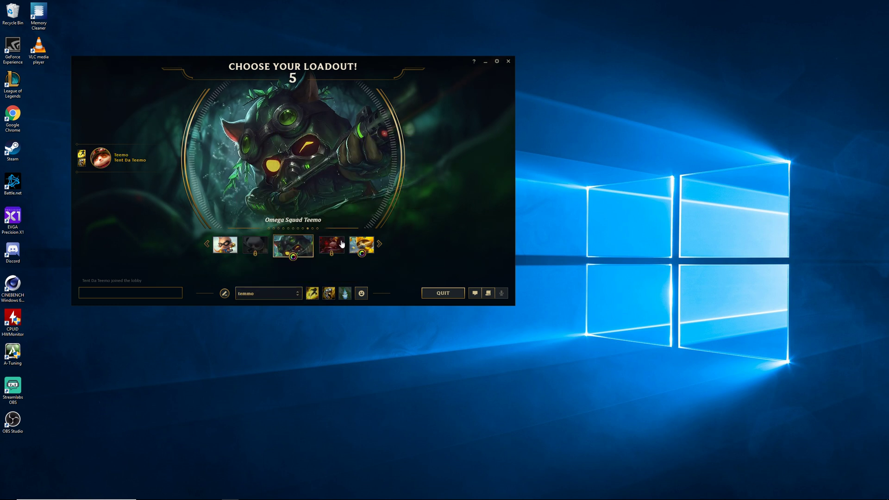
pyautogui.click(328, 293)
pyautogui.click(351, 244)
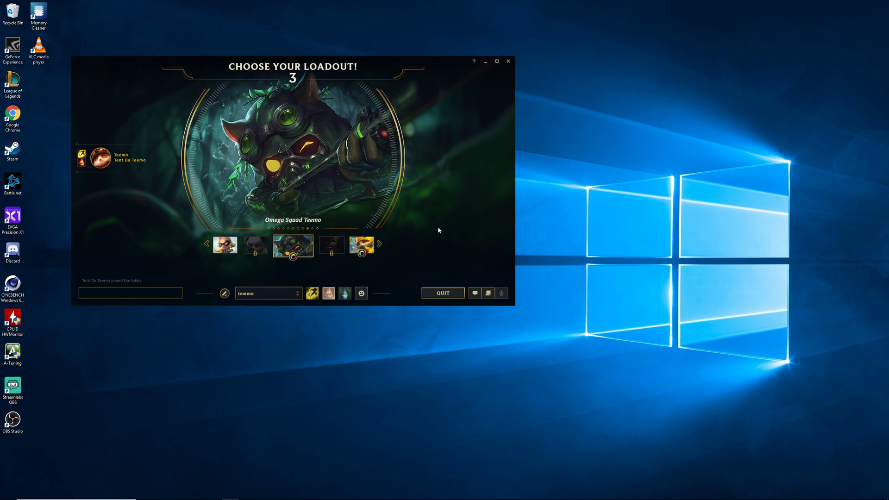
pyautogui.moveTo(375, 57); pyautogui.dragTo(470, 33)
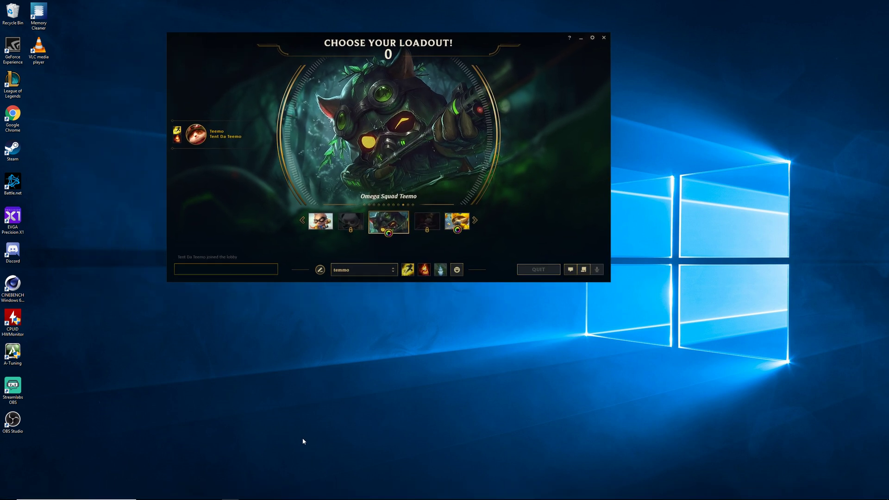
# Download the Corsair iCUE installer without signing up, set to open when done, then minimize Chrome.
pyautogui.moveTo(203, 486)
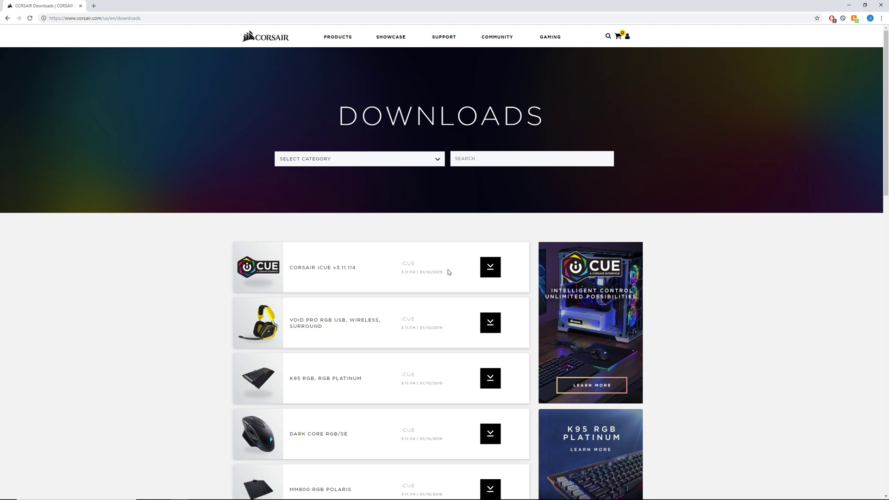
pyautogui.click(486, 268)
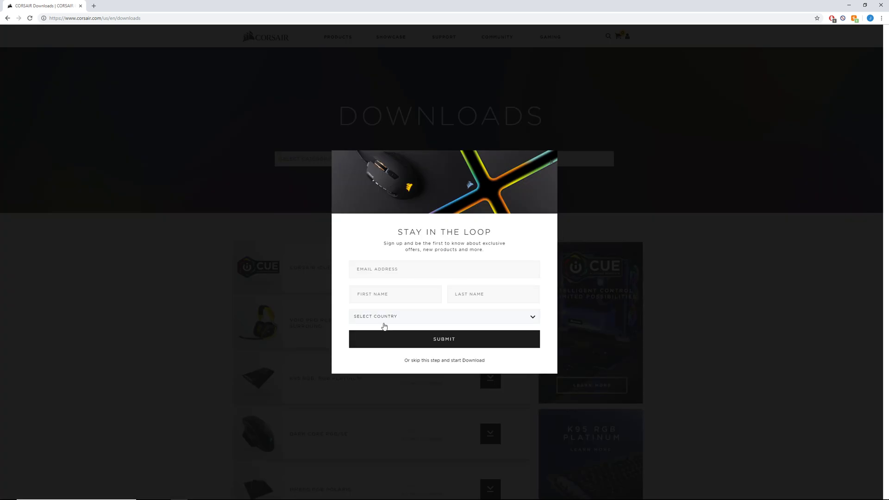
pyautogui.click(424, 361)
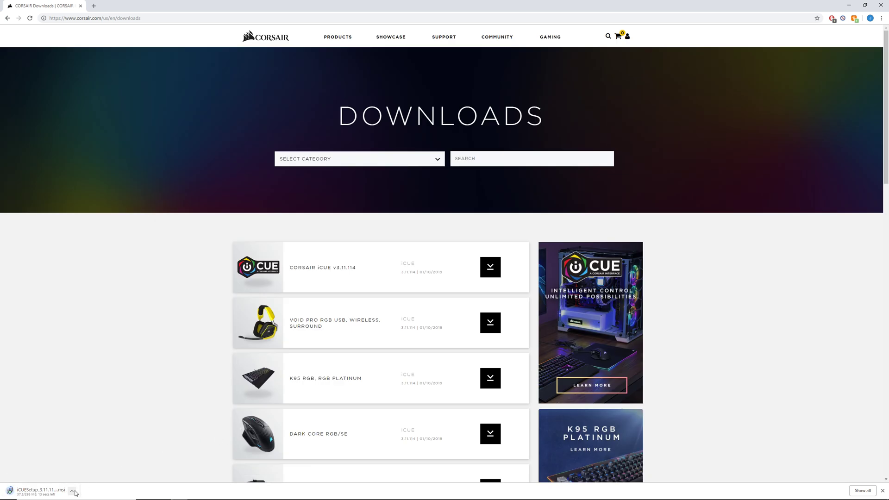
pyautogui.click(72, 490)
pyautogui.click(116, 440)
pyautogui.click(851, 6)
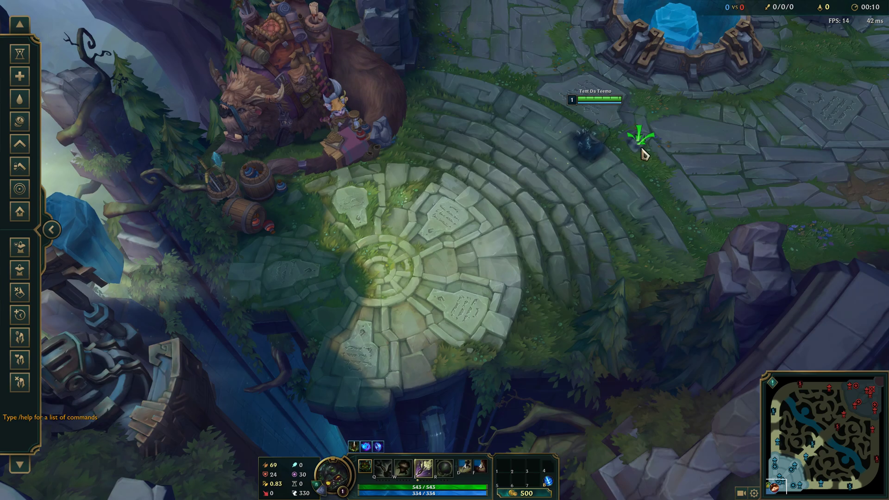
# Walk Teemo back and forth across the base while watching the FPS counter.
pyautogui.press('space')
pyautogui.rightClick(727, 190)
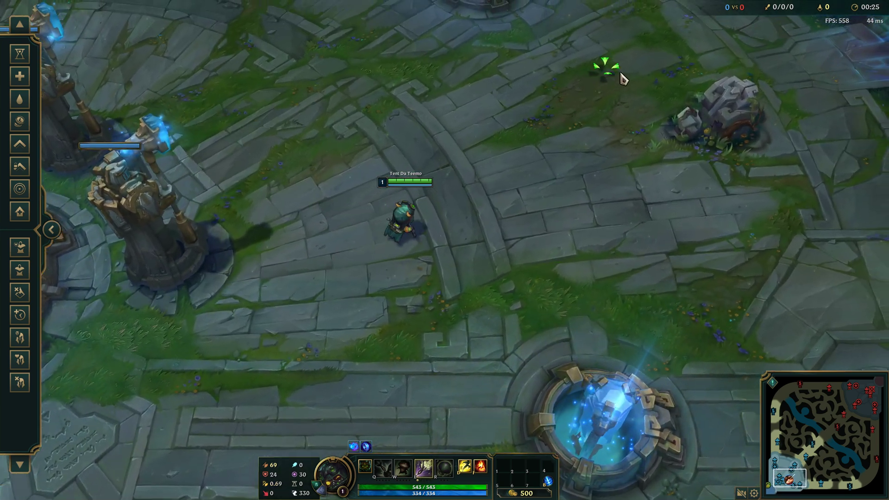
pyautogui.rightClick(605, 224)
pyautogui.rightClick(532, 317)
pyautogui.rightClick(290, 264)
pyautogui.rightClick(577, 123)
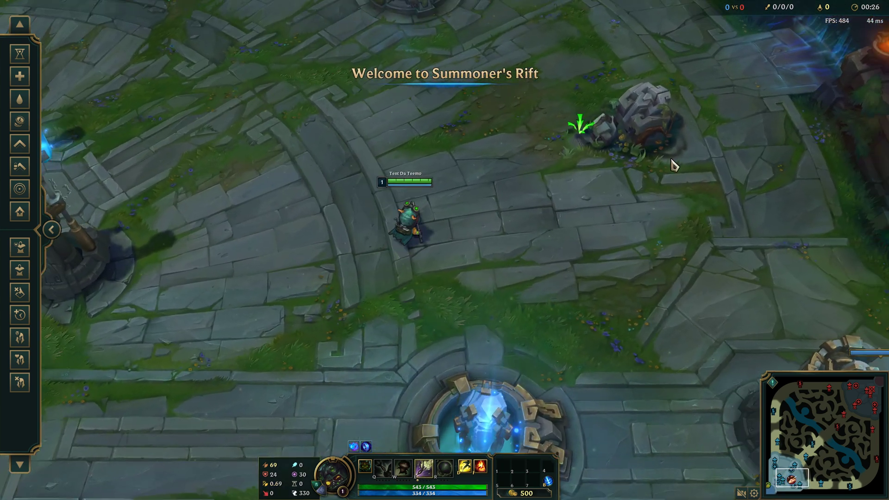
pyautogui.rightClick(530, 272)
pyautogui.rightClick(623, 137)
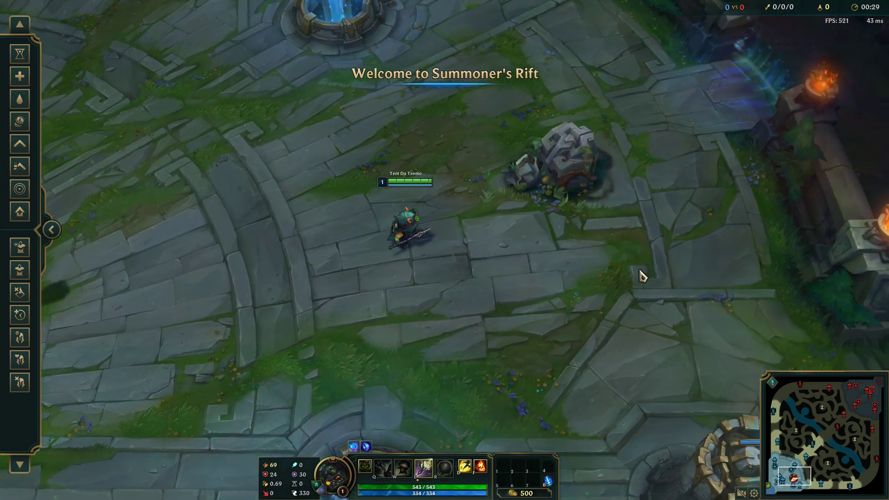
pyautogui.rightClick(579, 278)
pyautogui.rightClick(277, 304)
pyautogui.rightClick(446, 158)
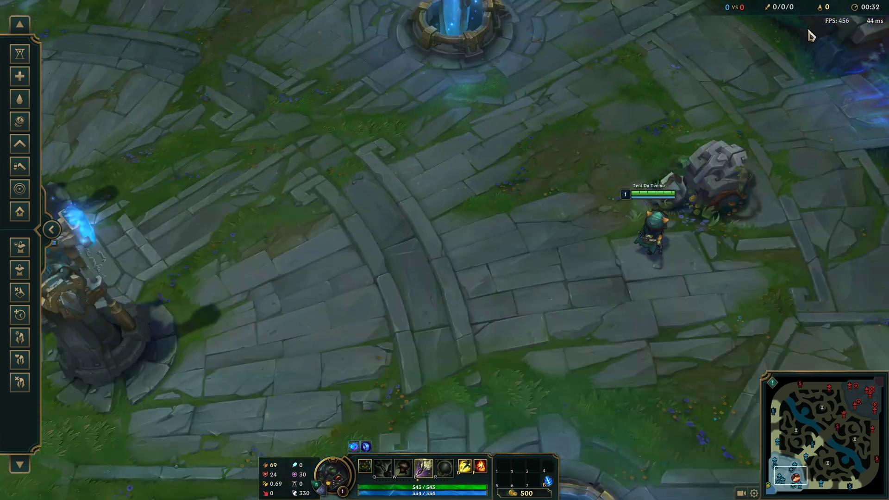
# Recentre the camera on Teemo and keep walking him around the lower base.
pyautogui.moveTo(4, 278)
pyautogui.press('space')
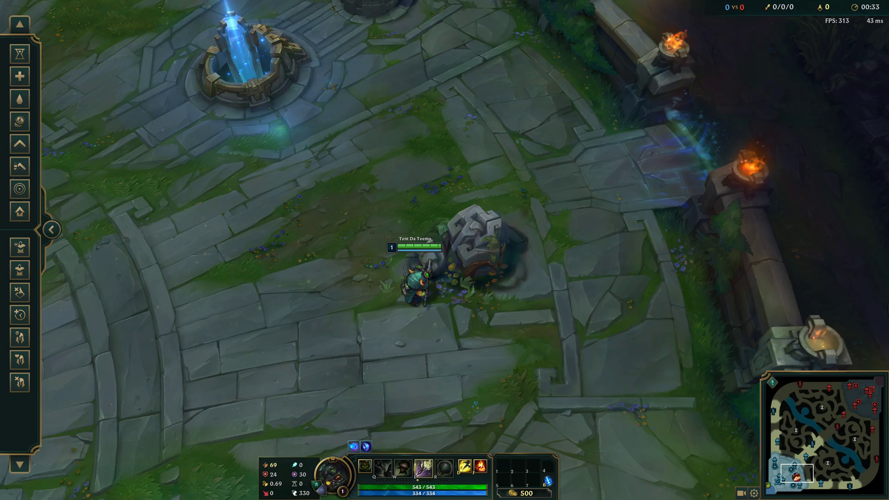
pyautogui.press('space')
pyautogui.press('space')
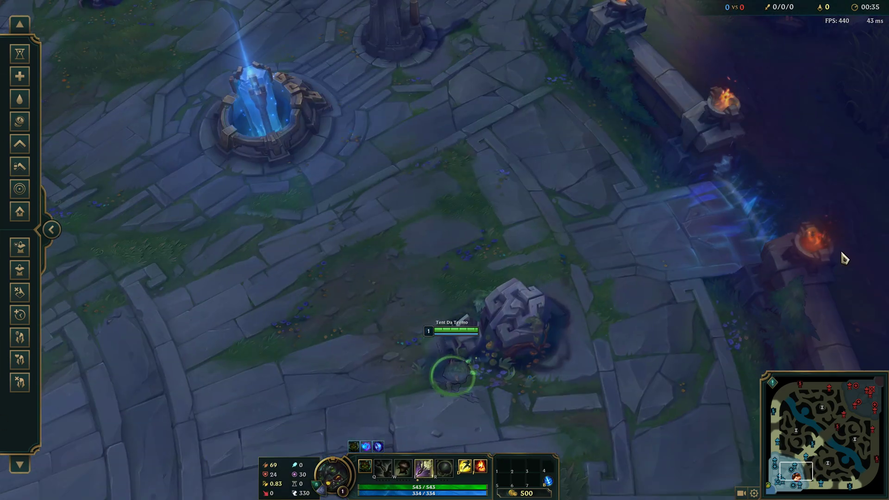
pyautogui.rightClick(565, 393)
pyautogui.press('space')
pyautogui.rightClick(479, 410)
pyautogui.rightClick(307, 397)
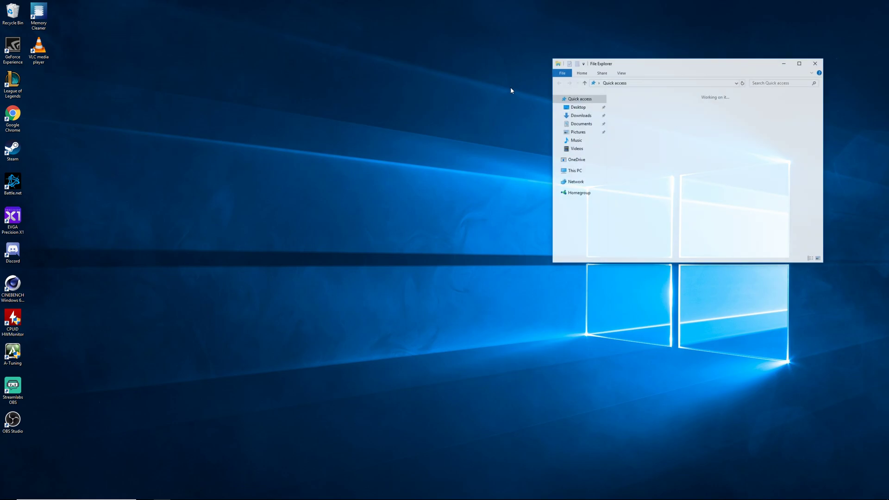
# Launch iCUESetup_3.11.114_release from the Downloads folder.
pyautogui.click(580, 116)
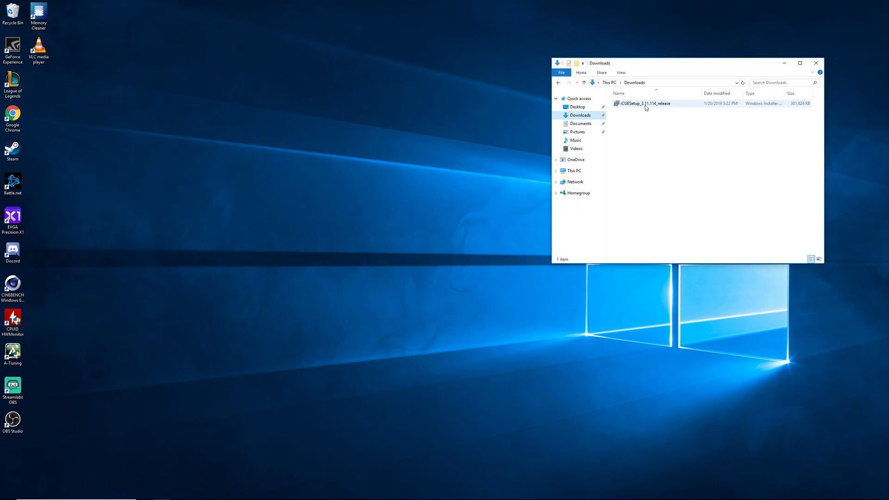
pyautogui.doubleClick(646, 105)
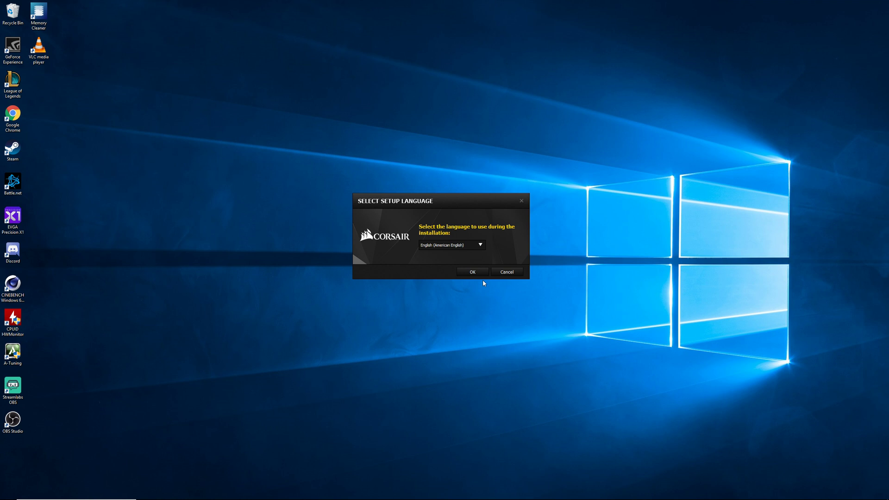
# Install iCUE in English, accepting the license agreement and default location, then finish setup.
pyautogui.click(482, 271)
pyautogui.click(500, 329)
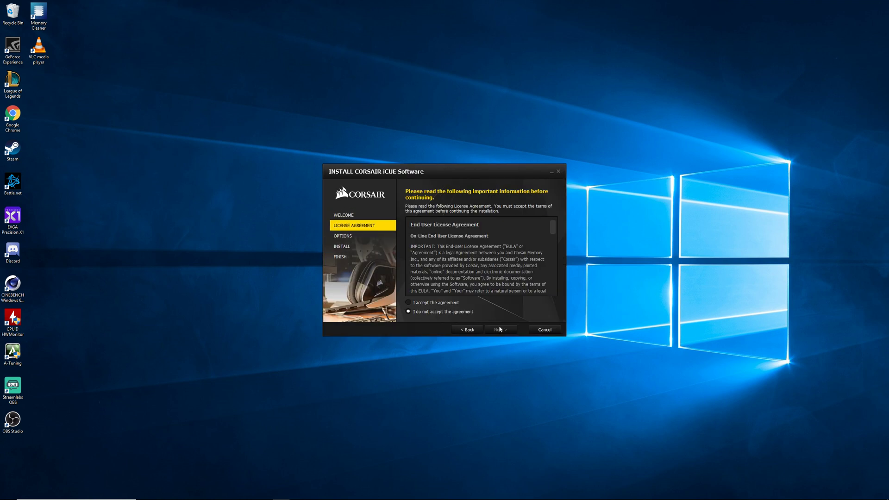
pyautogui.click(453, 303)
pyautogui.click(501, 330)
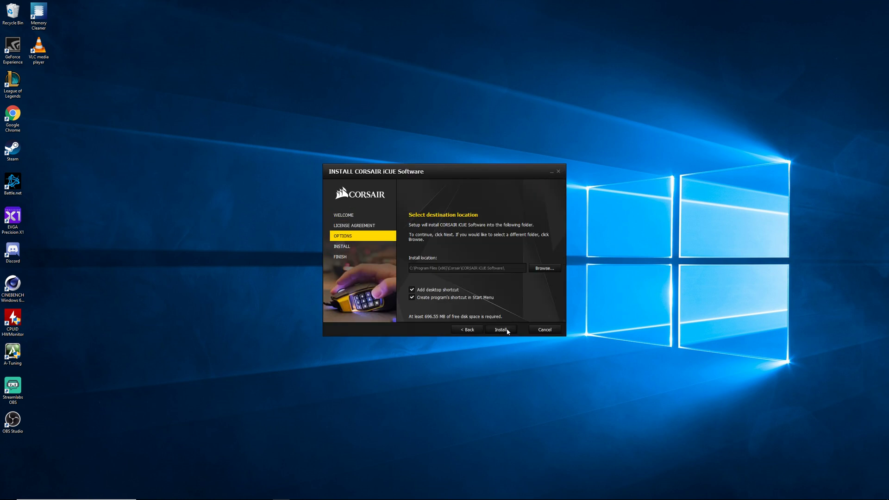
pyautogui.click(512, 328)
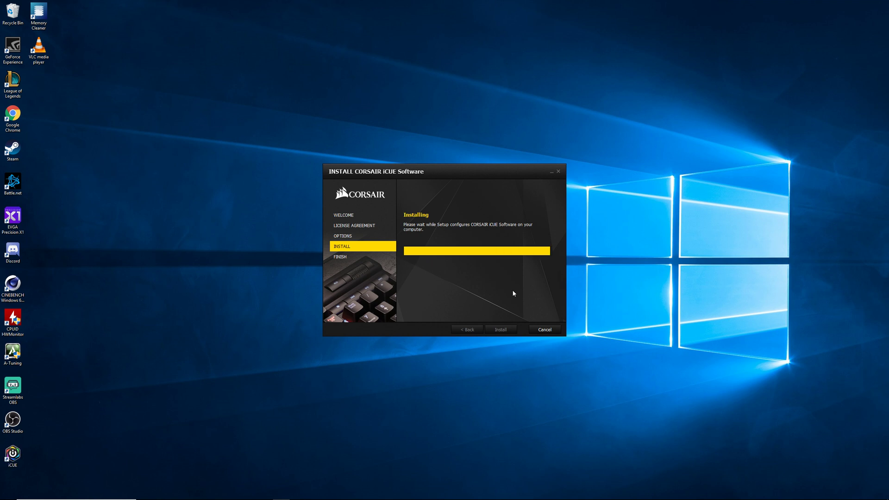
pyautogui.click(543, 329)
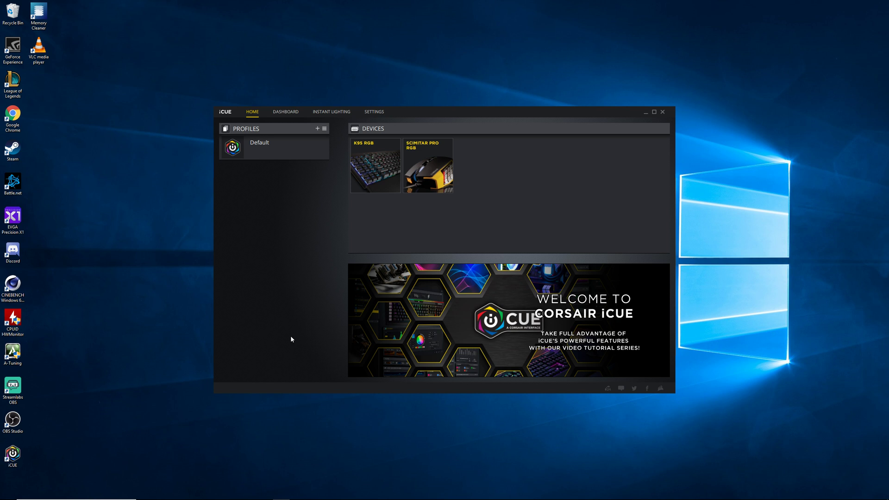
# Open iCUE's Settings page and select the mouse to show its 1000 Hz polling rate.
pyautogui.click(374, 112)
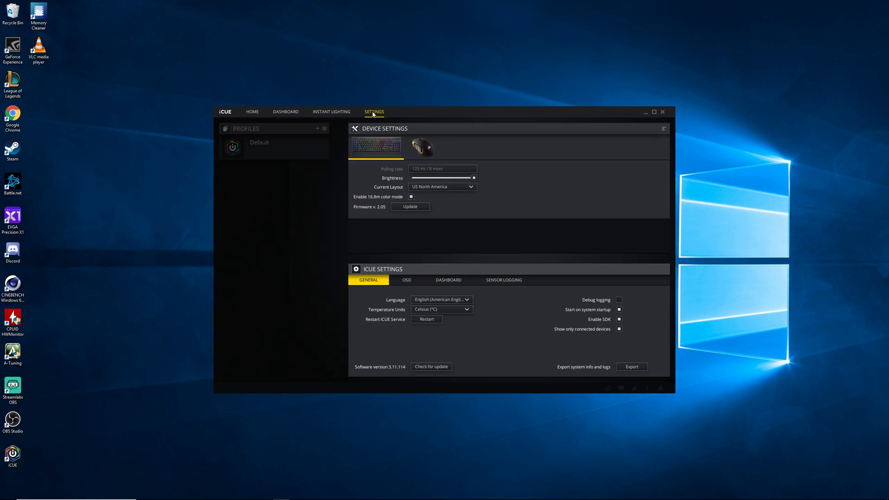
pyautogui.click(254, 114)
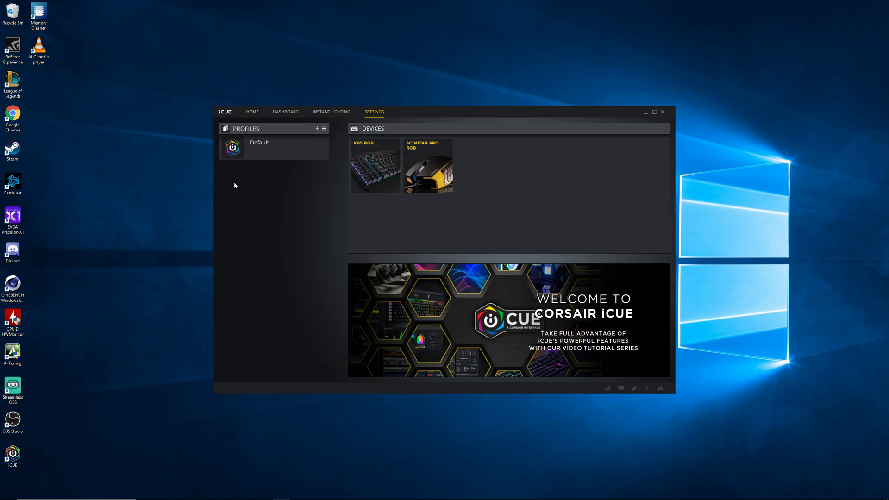
pyautogui.click(369, 113)
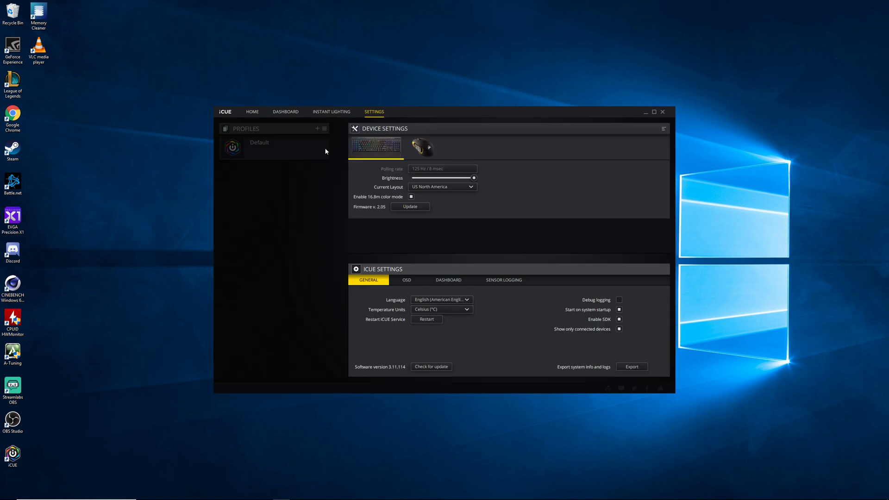
pyautogui.click(422, 149)
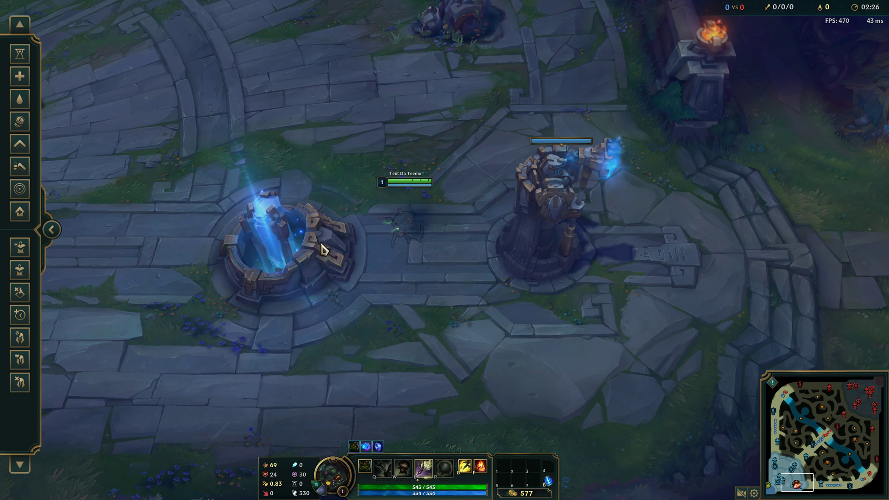
# Walk the champion up and to the right to watch the FPS drop while moving.
pyautogui.scroll(3, 342, 217)
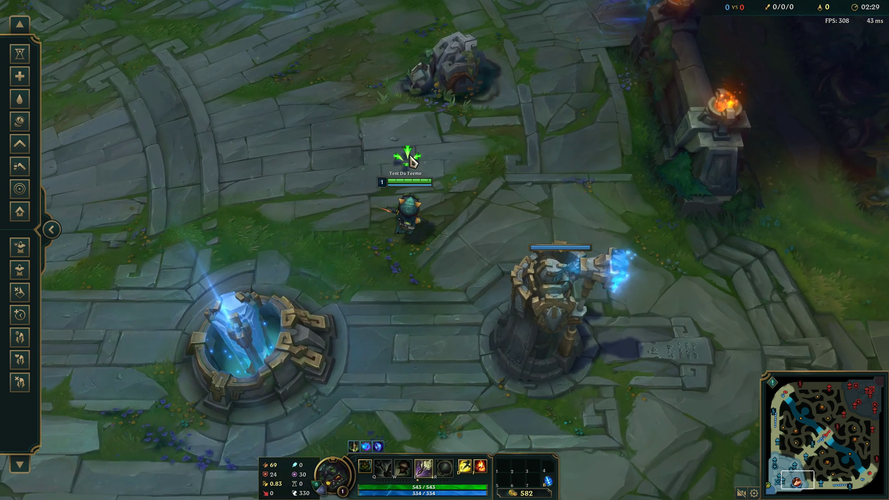
pyautogui.rightClick(487, 154)
pyautogui.rightClick(796, 305)
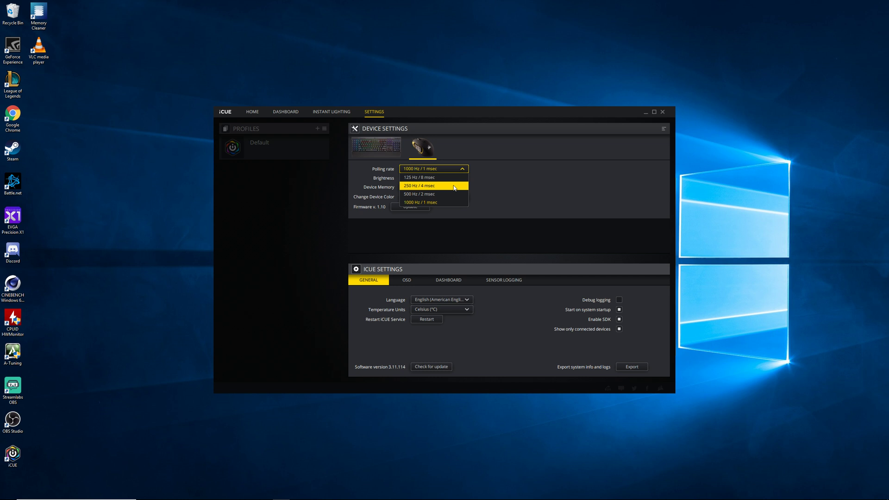
# Set the mouse polling rate to 500 Hz / 2 msec and reselect the reconnected mouse.
pyautogui.click(426, 195)
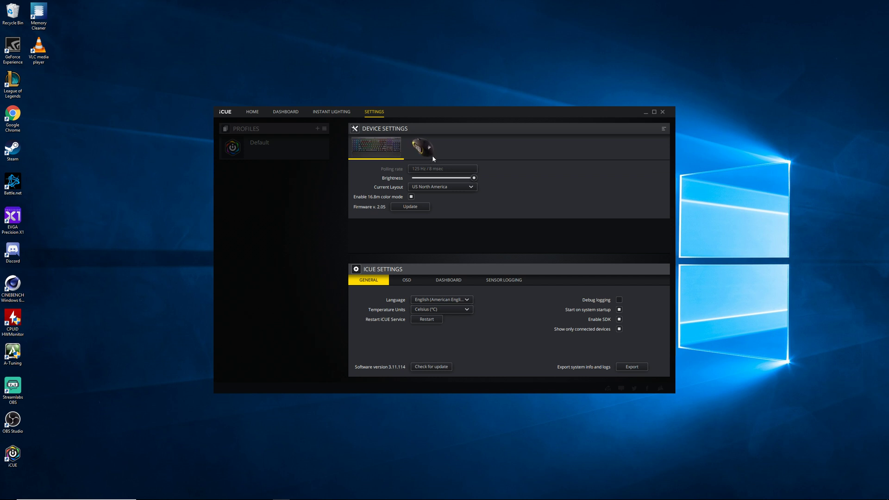
pyautogui.click(430, 153)
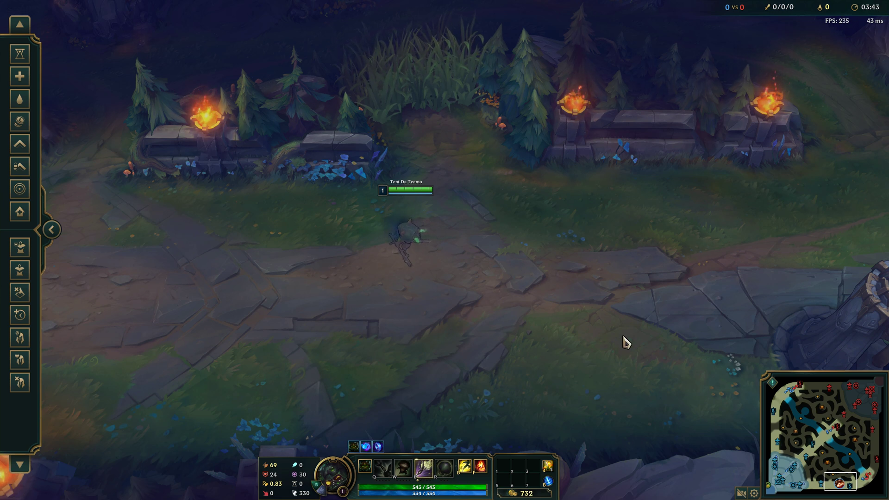
# Walk the champion back and forth along the lane to recheck FPS at 500 Hz.
pyautogui.rightClick(641, 256)
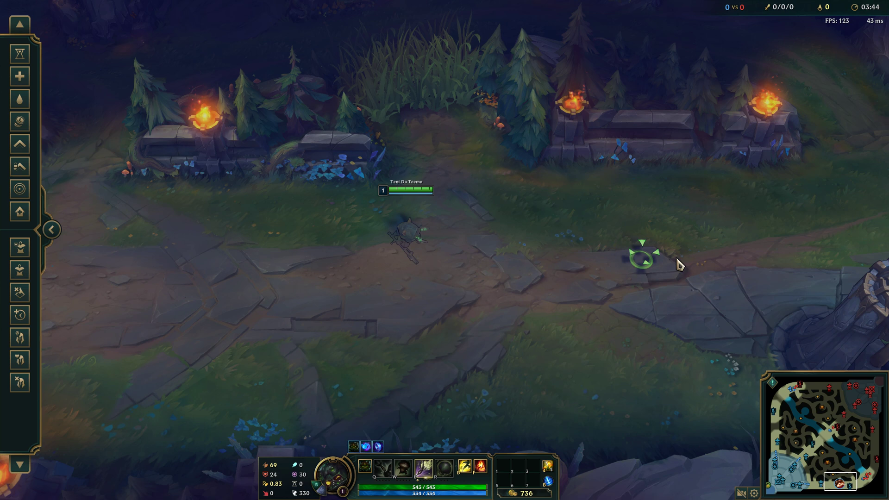
pyautogui.rightClick(221, 248)
pyautogui.rightClick(276, 317)
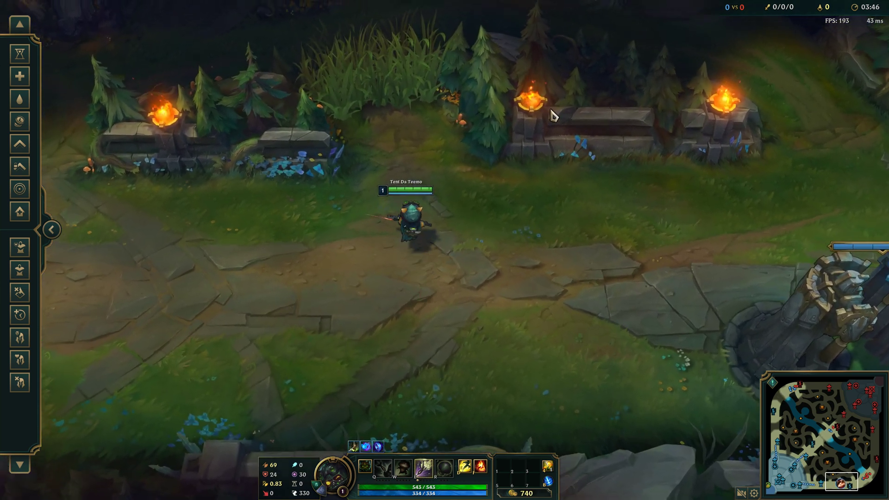
pyautogui.rightClick(619, 318)
pyautogui.rightClick(251, 328)
pyautogui.rightClick(871, 210)
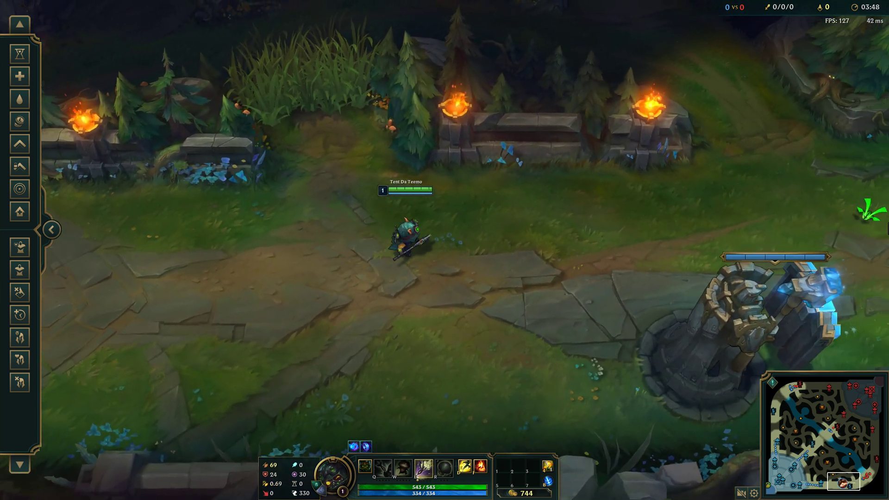
pyautogui.rightClick(235, 255)
pyautogui.rightClick(342, 302)
pyautogui.rightClick(466, 175)
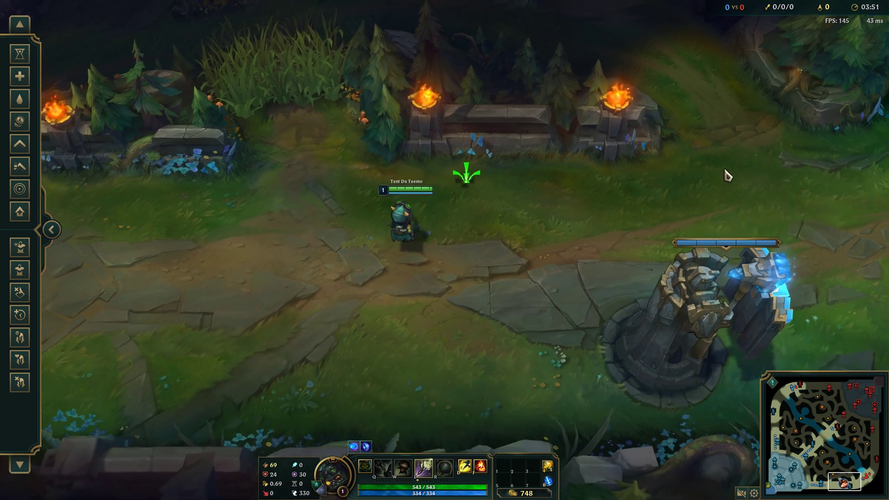
pyautogui.rightClick(863, 231)
pyautogui.rightClick(338, 153)
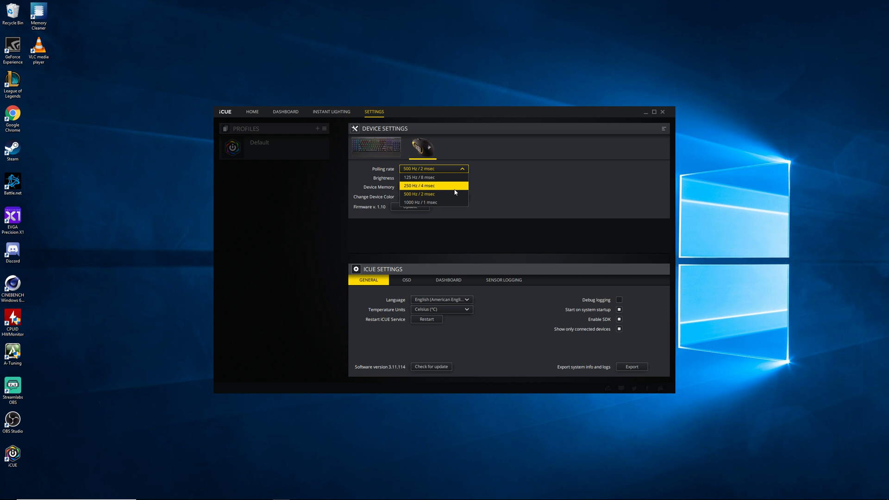
# Set the mouse polling rate to 250 Hz / 4 msec, then return to the League match.
pyautogui.click(455, 187)
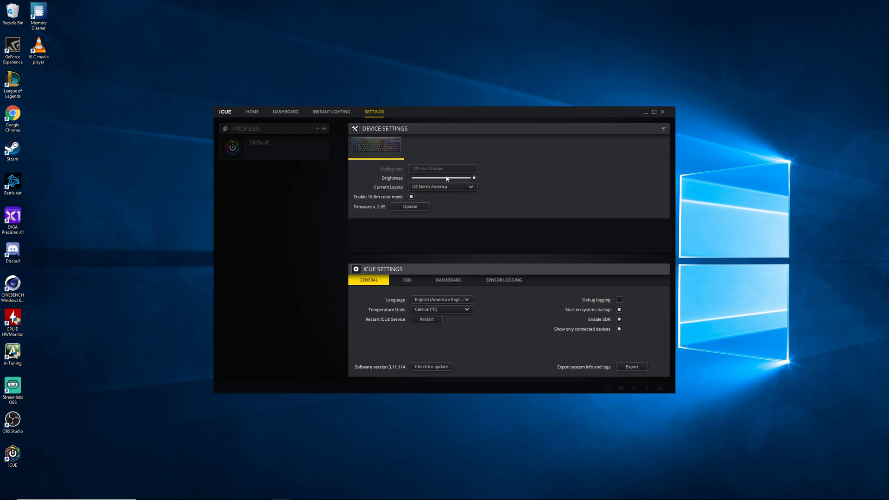
pyautogui.click(422, 147)
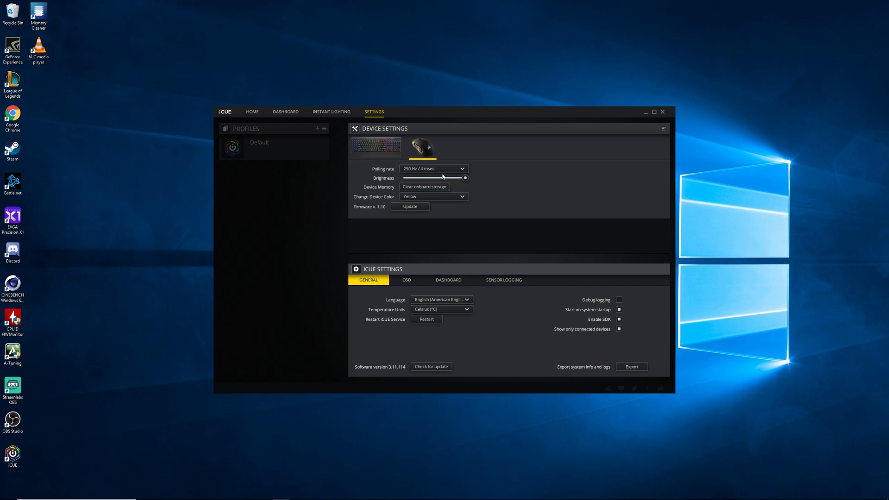
pyautogui.click(447, 169)
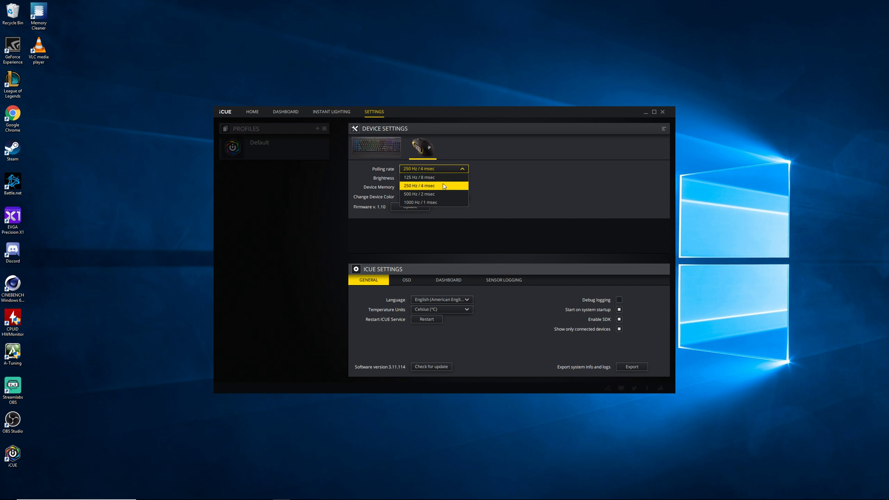
pyautogui.click(444, 186)
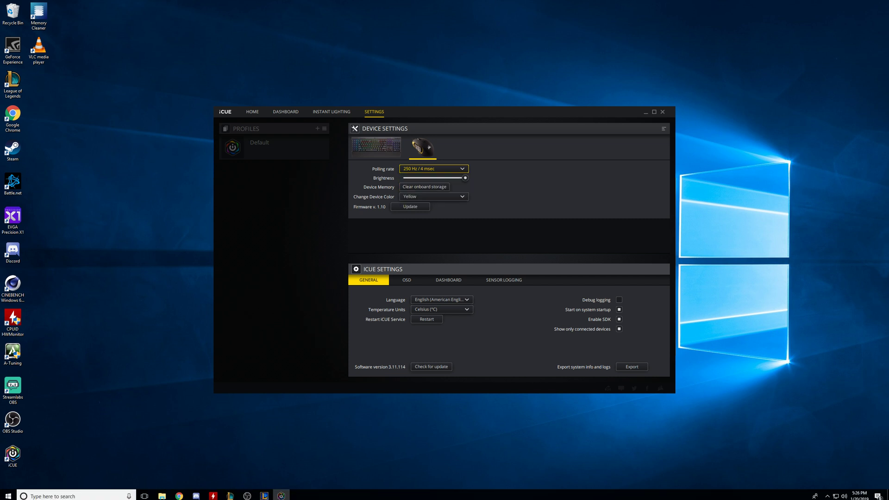
pyautogui.moveTo(265, 496)
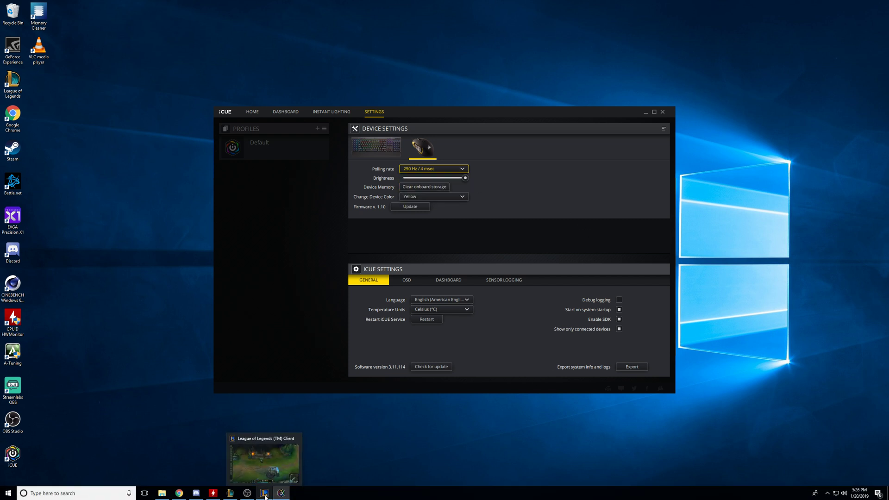
pyautogui.click(267, 495)
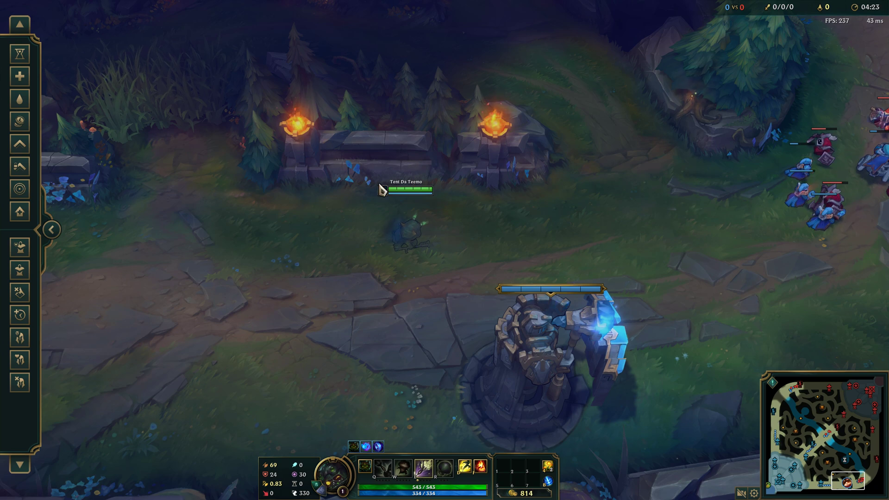
# Walk Teemo in every direction around the tower while watching the FPS counter.
pyautogui.rightClick(715, 283)
pyautogui.rightClick(296, 350)
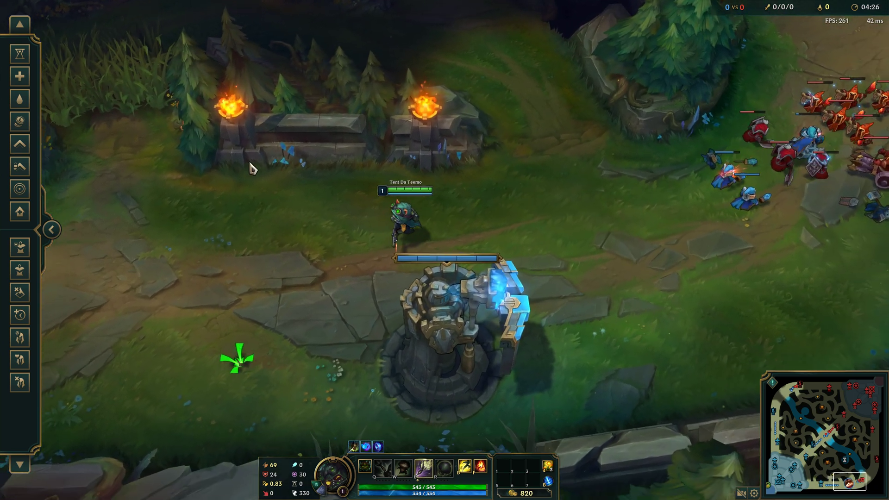
pyautogui.rightClick(668, 153)
pyautogui.rightClick(206, 195)
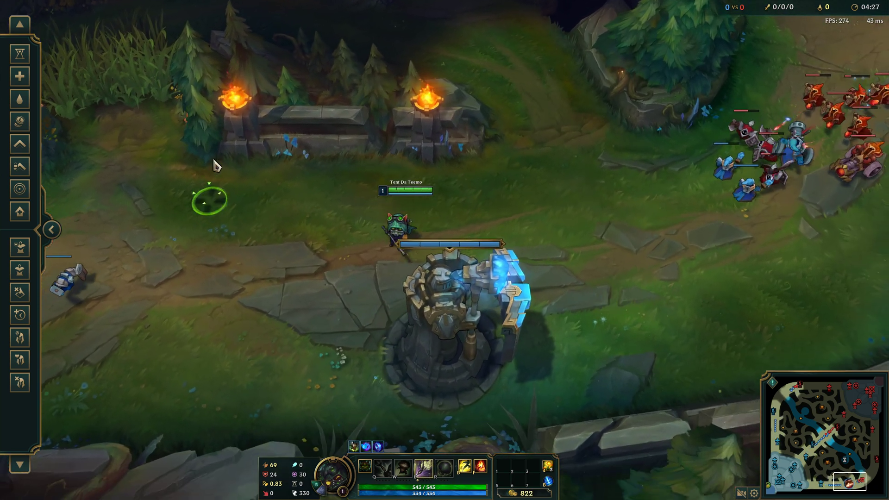
pyautogui.rightClick(601, 338)
pyautogui.rightClick(294, 322)
pyautogui.rightClick(568, 338)
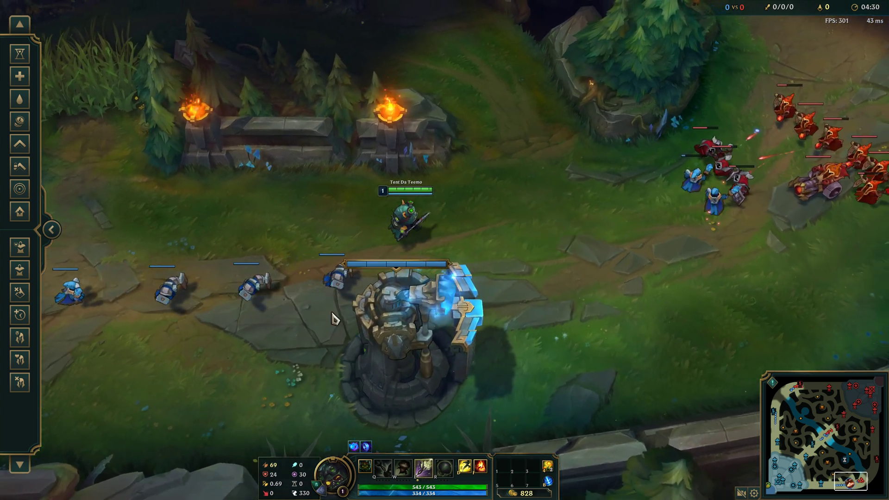
pyautogui.rightClick(479, 123)
pyautogui.rightClick(167, 332)
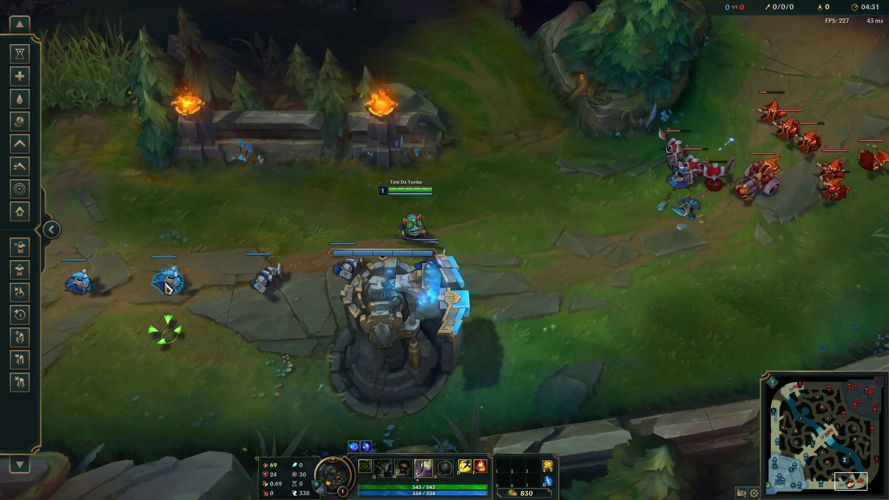
pyautogui.rightClick(551, 134)
pyautogui.rightClick(222, 199)
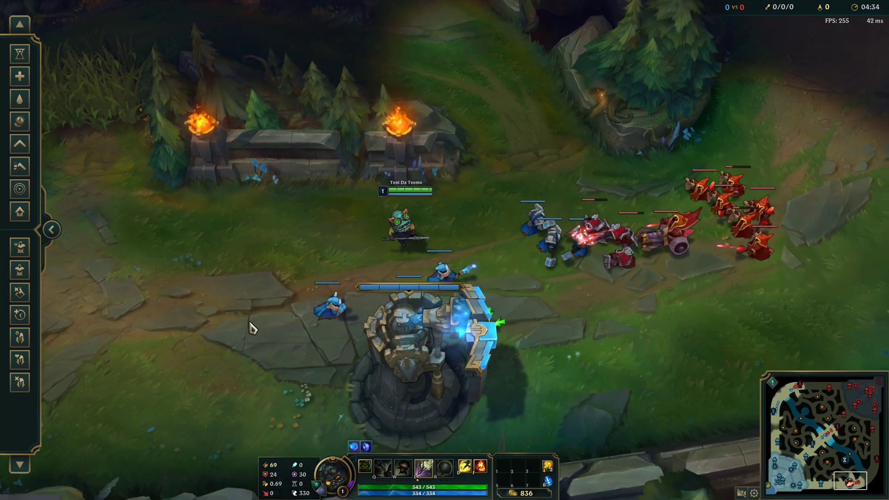
pyautogui.rightClick(203, 278)
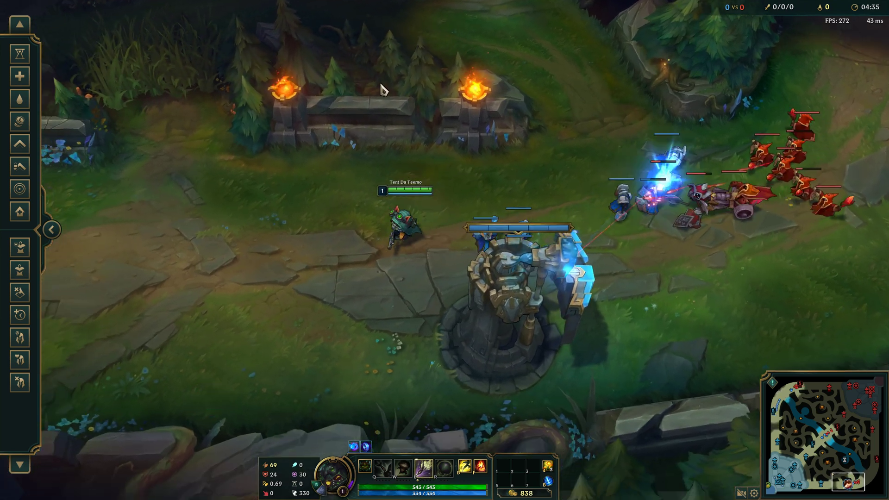
pyautogui.rightClick(268, 373)
pyautogui.rightClick(596, 175)
pyautogui.rightClick(162, 252)
pyautogui.moveTo(55, 333)
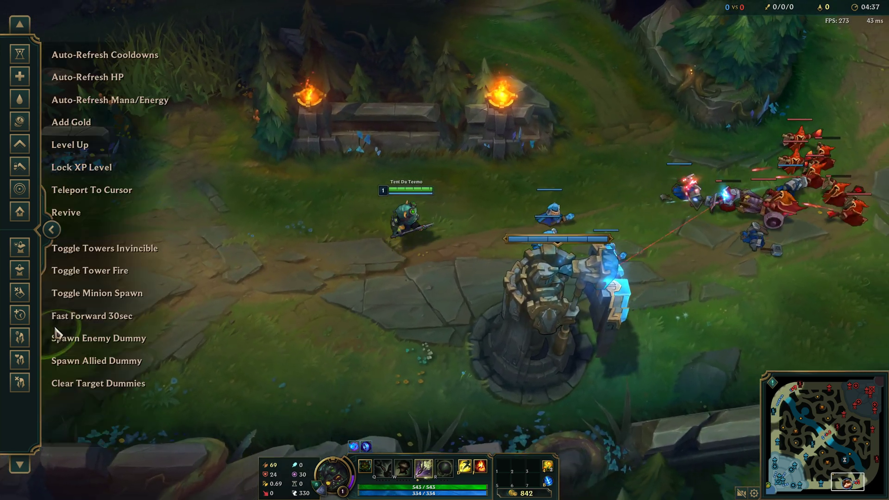
pyautogui.rightClick(259, 148)
pyautogui.rightClick(337, 387)
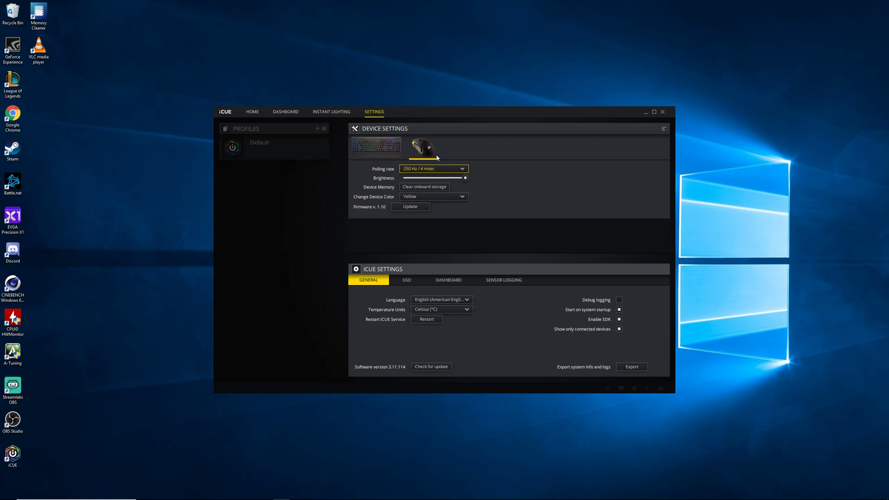
# Bring the League client's Season 2019 home page in front of iCUE via the taskbar.
pyautogui.moveTo(273, 498)
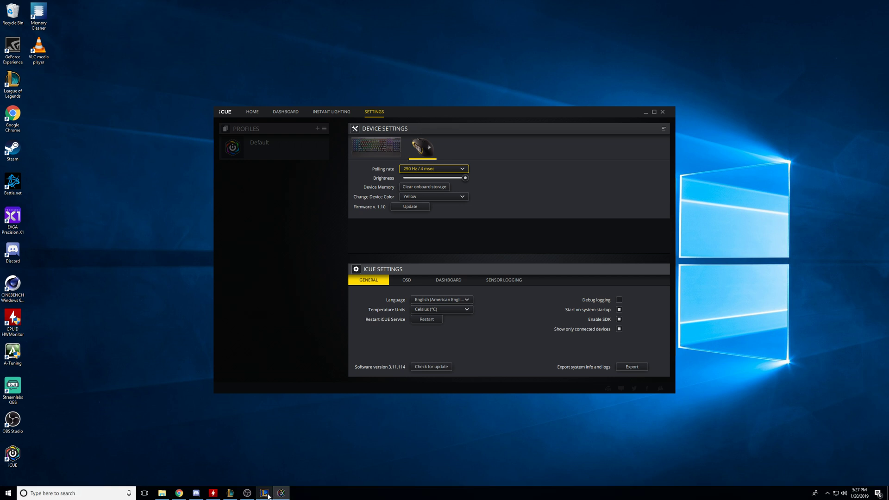
pyautogui.rightClick(274, 495)
pyautogui.click(271, 478)
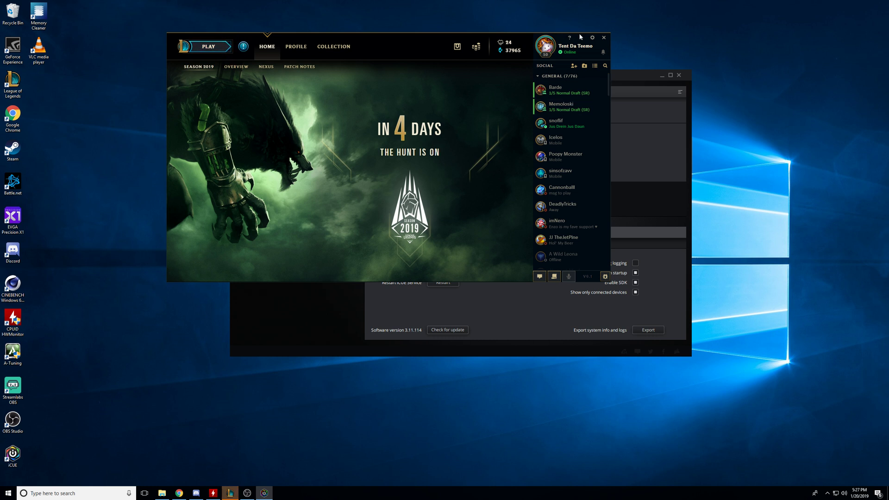
# Minimize the League client to reveal iCUE's mouse settings at 250 Hz.
pyautogui.click(581, 38)
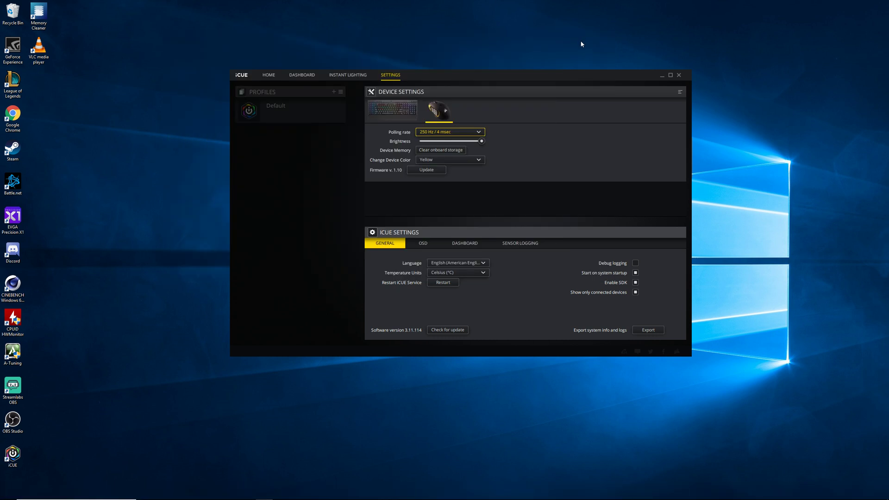